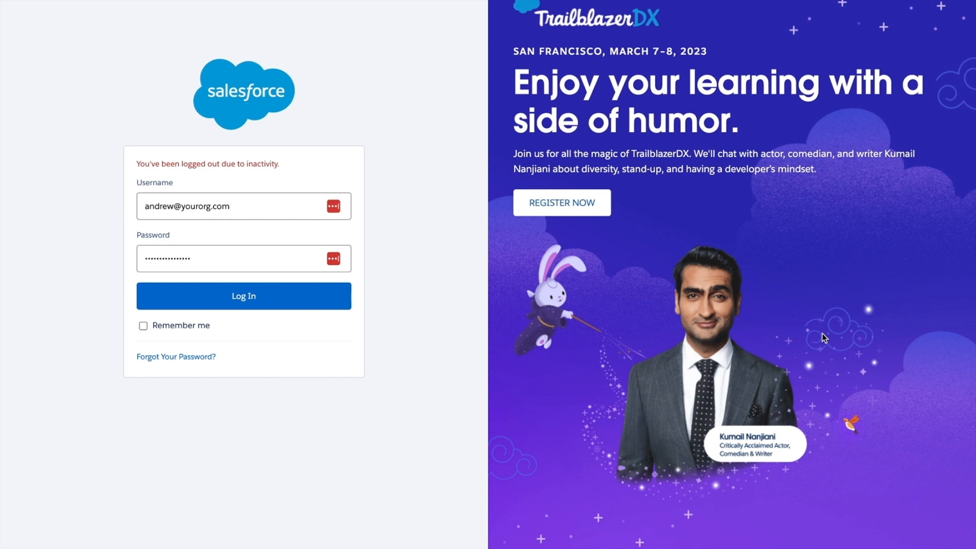
Log in to Salesforce and open the App Menu page in Setup
left_click(248, 300)
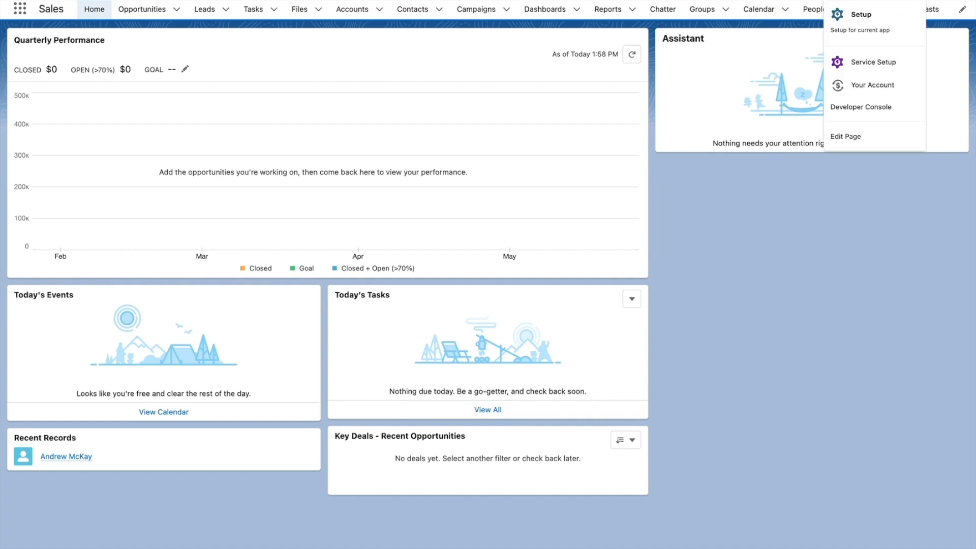
left_click(868, 15)
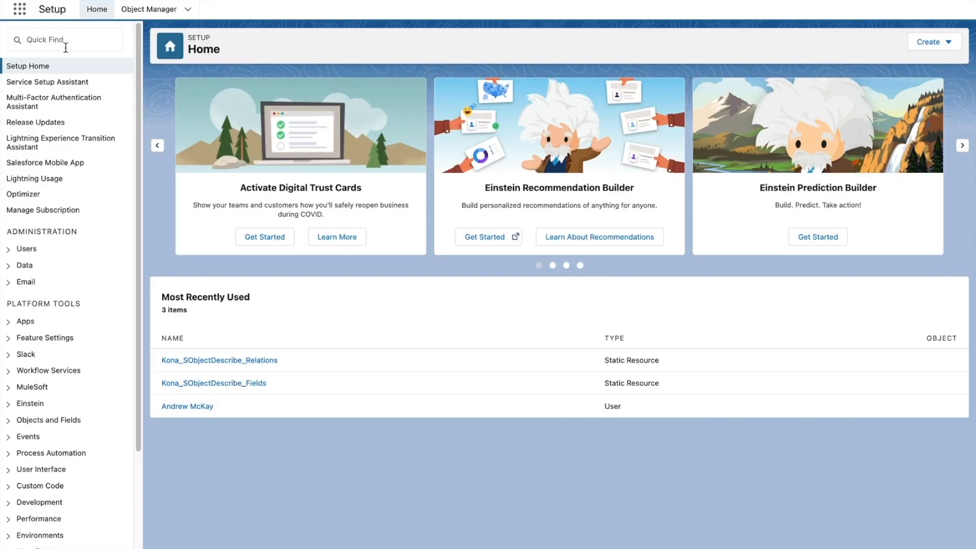
left_click(66, 37)
type("App Menu")
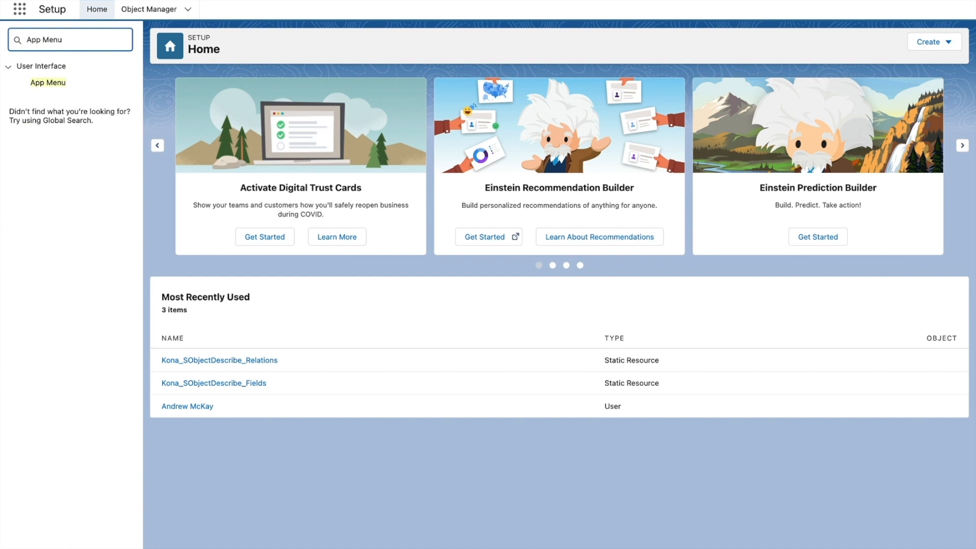
left_click(52, 85)
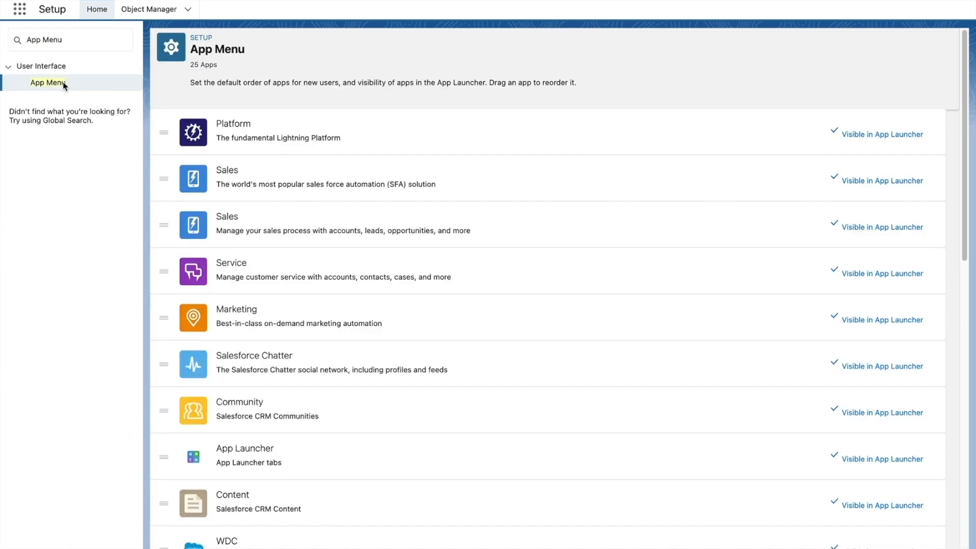
Hide the last-listed KonaSearch app from the App Launcher and move the other KonaSearch app directly below Marketing
scroll(242, 340, "down", 10)
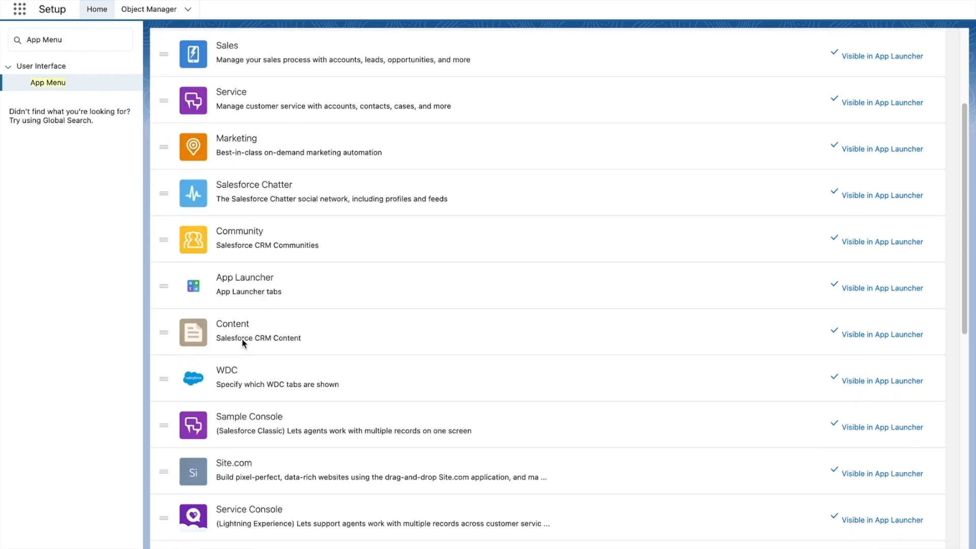
scroll(242, 343, "down", 3)
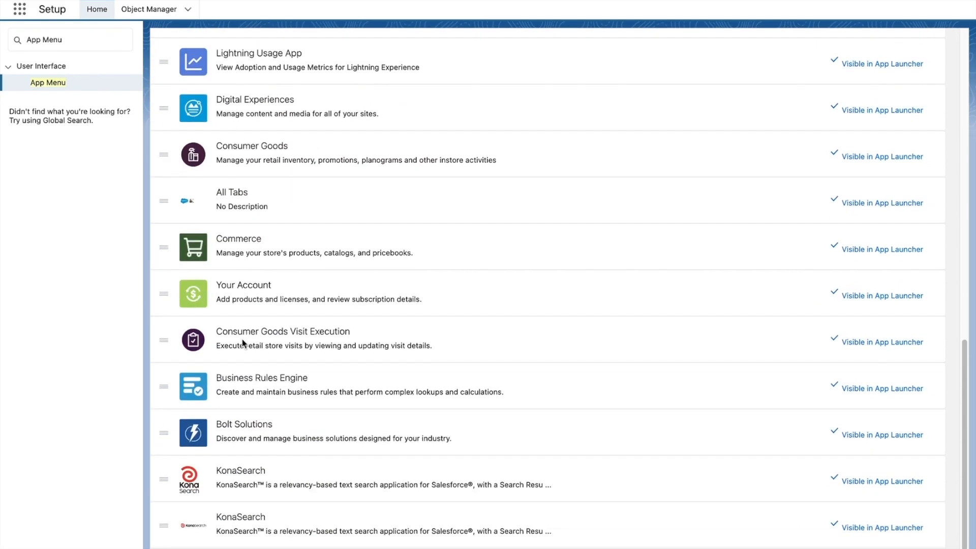
left_click(842, 528)
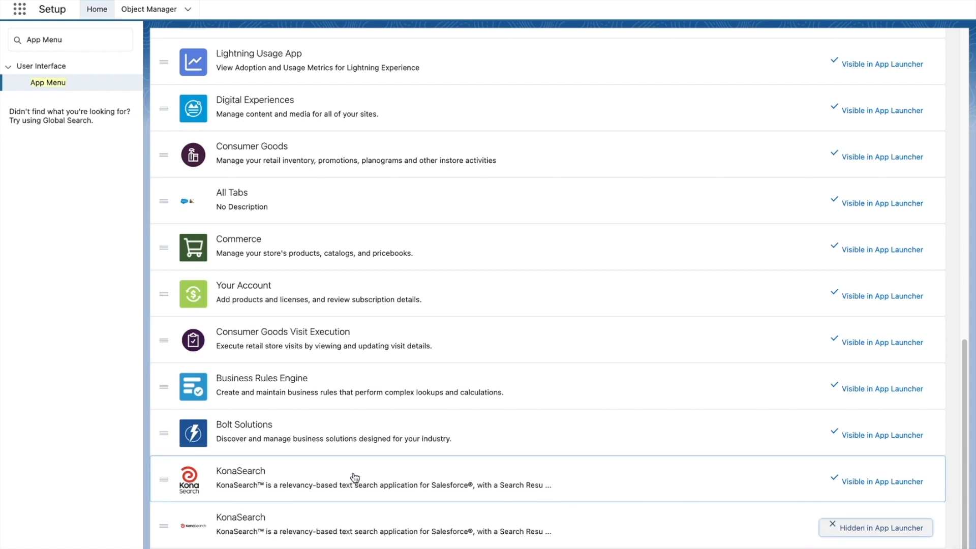
left_click_drag(166, 479, 168, 366)
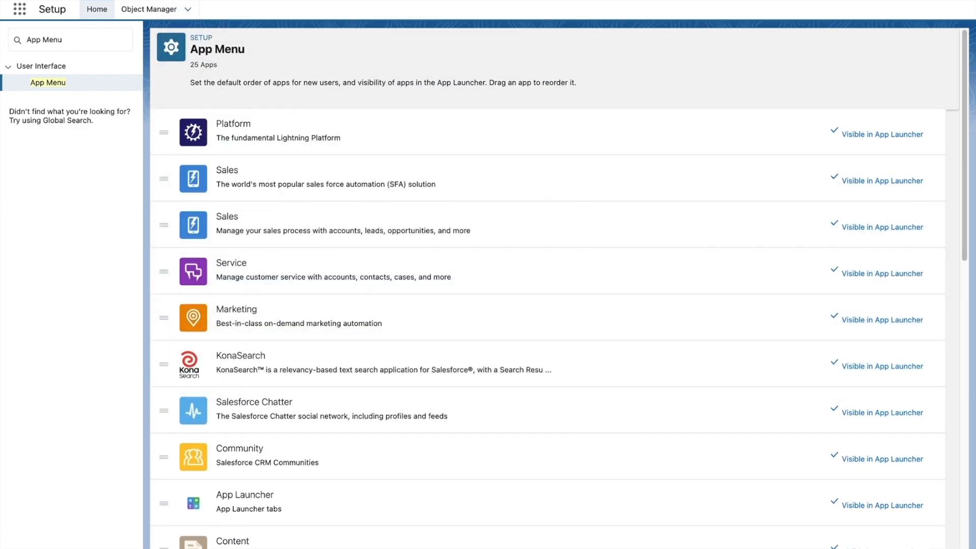
Authenticate the KonaSearch app by allowing access for Kona Integration, and save its configuration
left_click(20, 10)
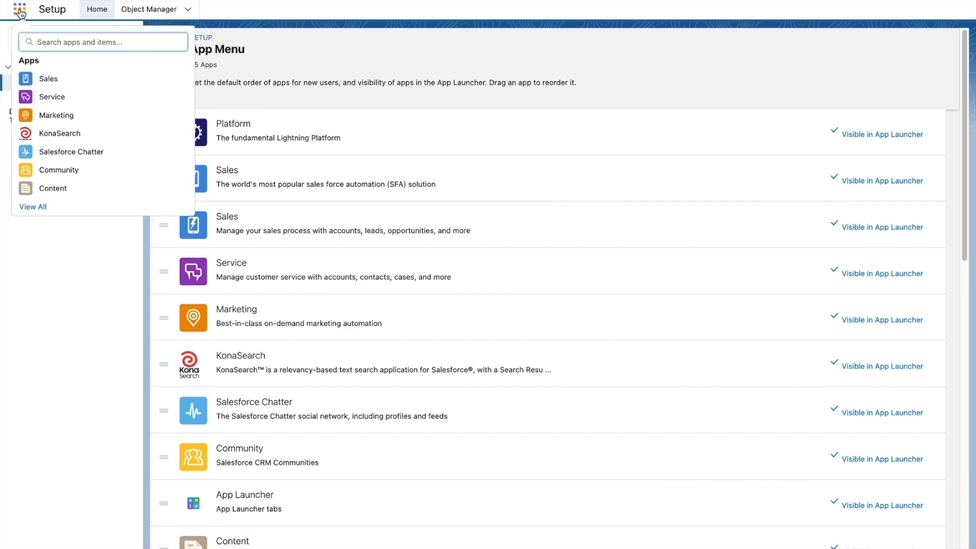
left_click(73, 135)
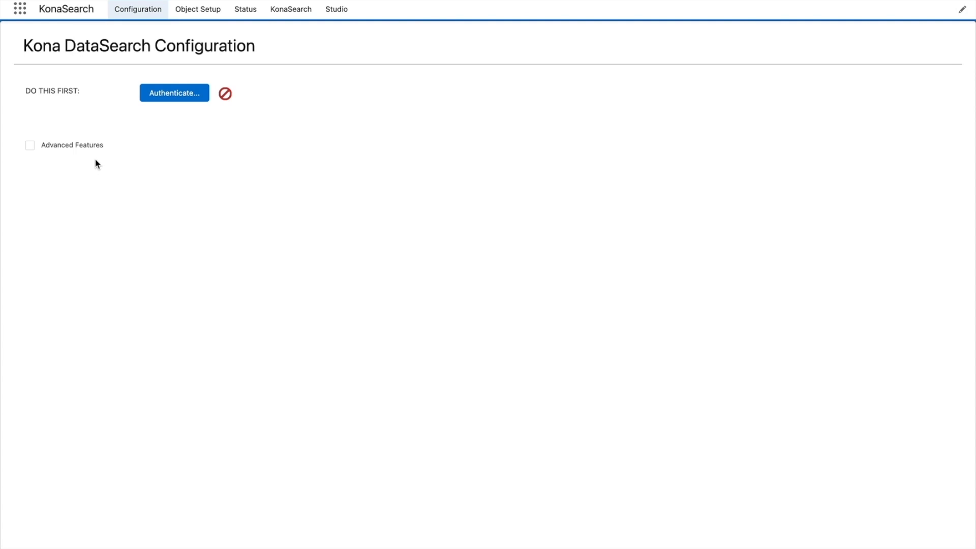
left_click(184, 96)
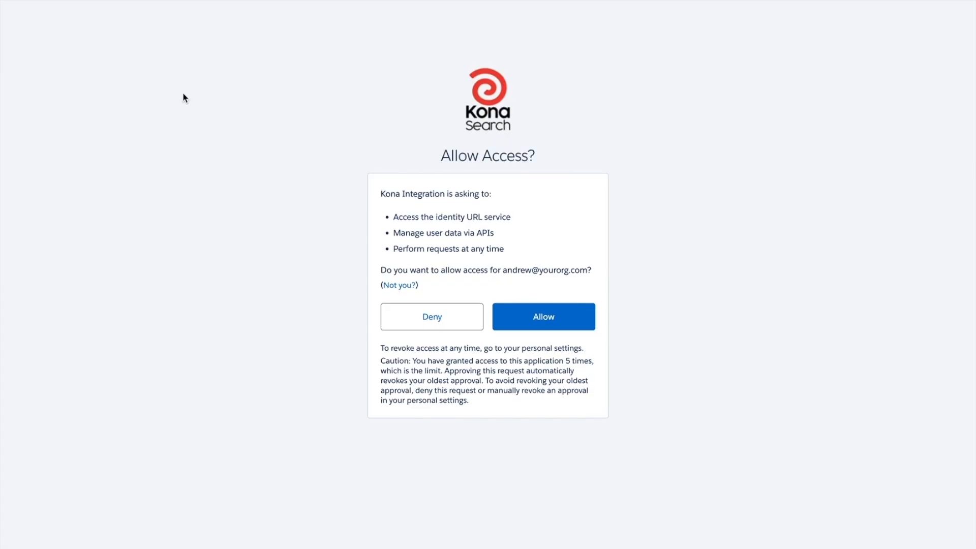
left_click(543, 317)
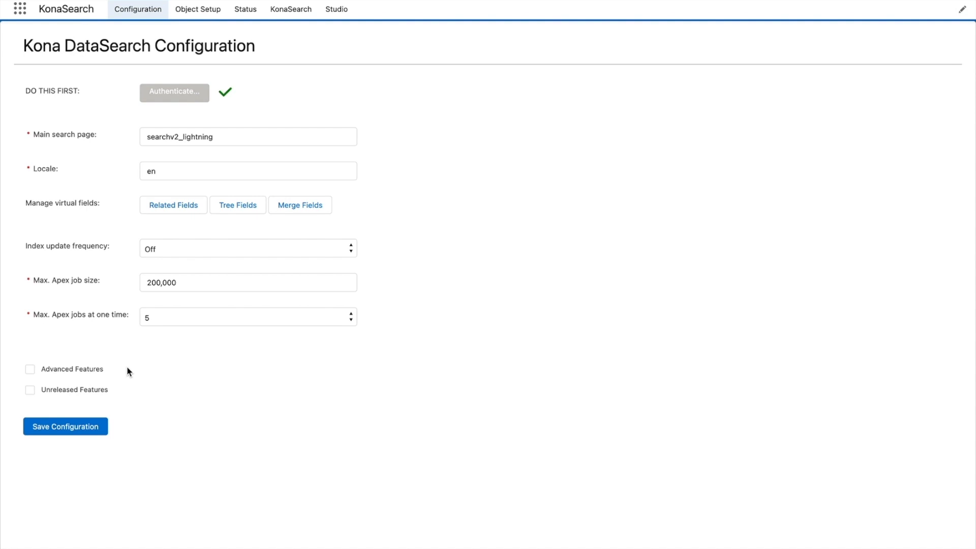
left_click(76, 431)
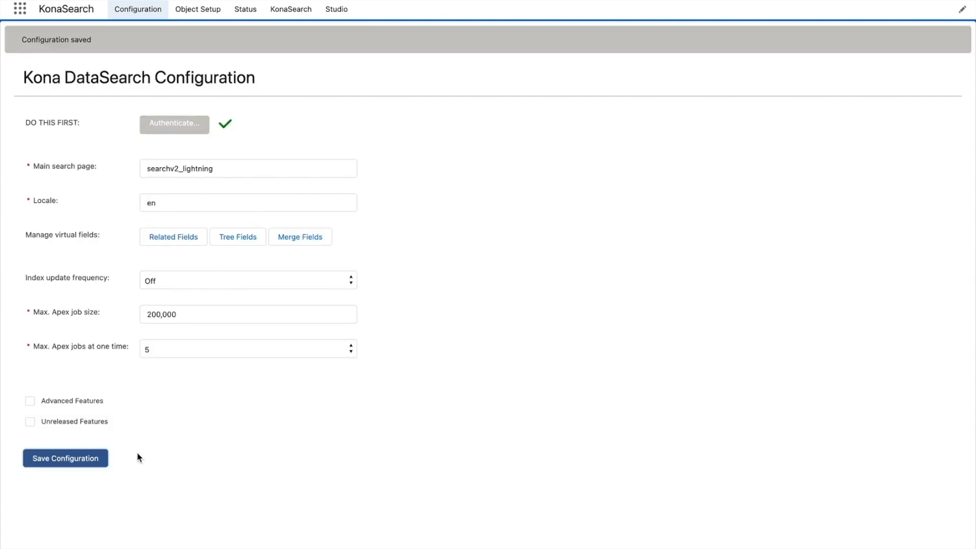
In the KonaSearch object setup, select the standard objects Opportunity and Account as searchable
left_click(202, 11)
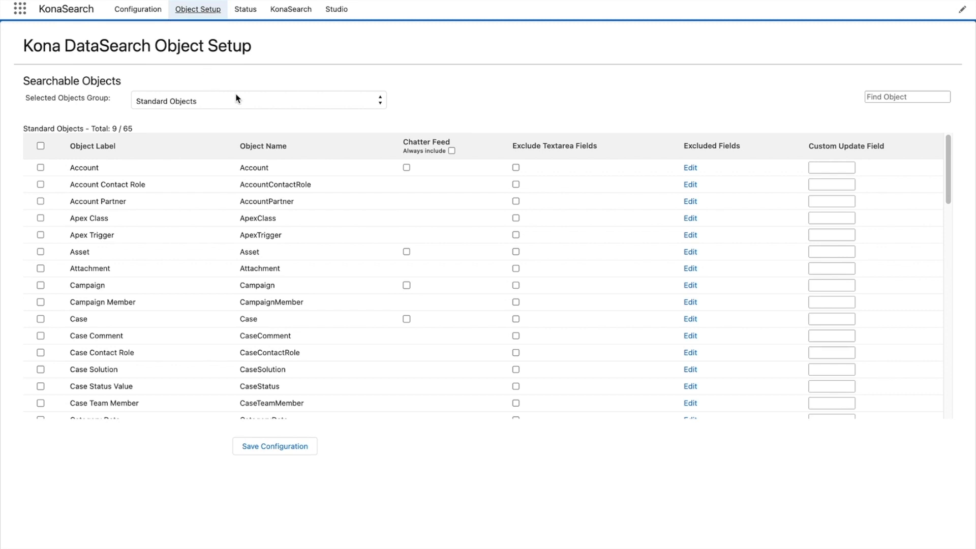
left_click(343, 102)
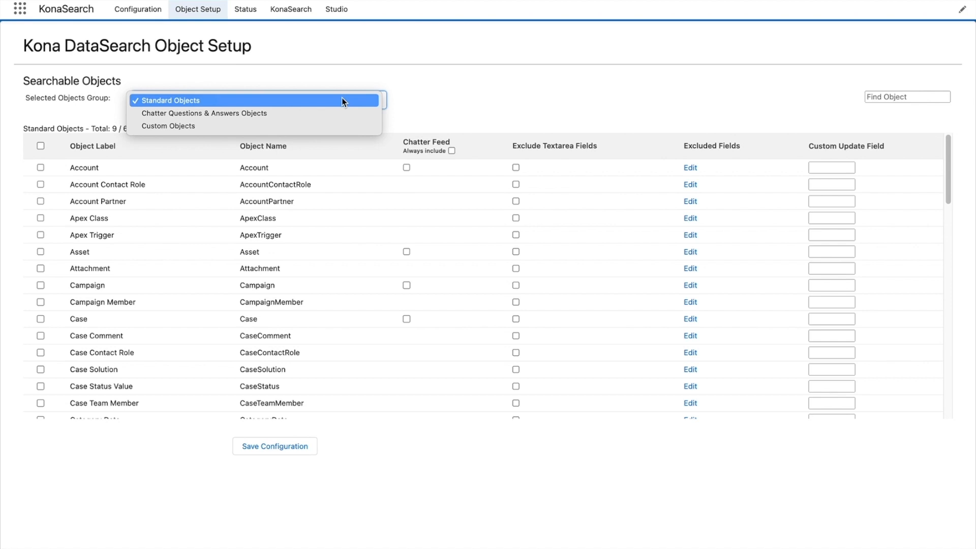
left_click(414, 101)
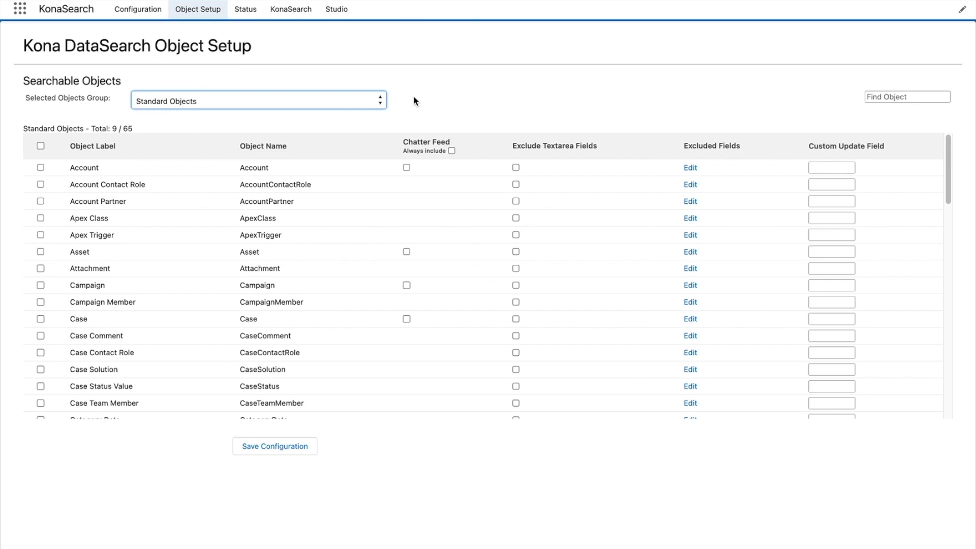
scroll(107, 322, "down", 10)
scroll(109, 324, "down", 2)
left_click(40, 277)
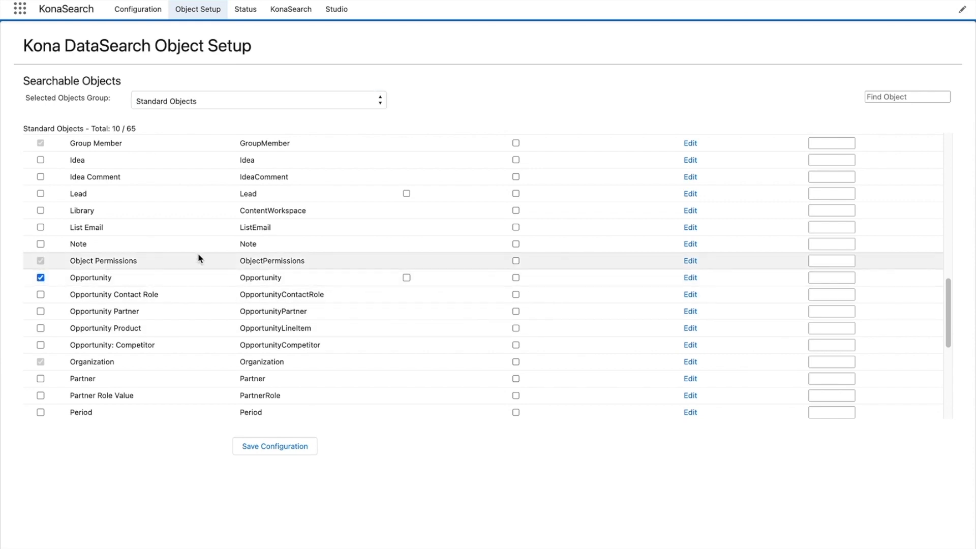
scroll(158, 243, "up", 5)
scroll(159, 245, "up", 8)
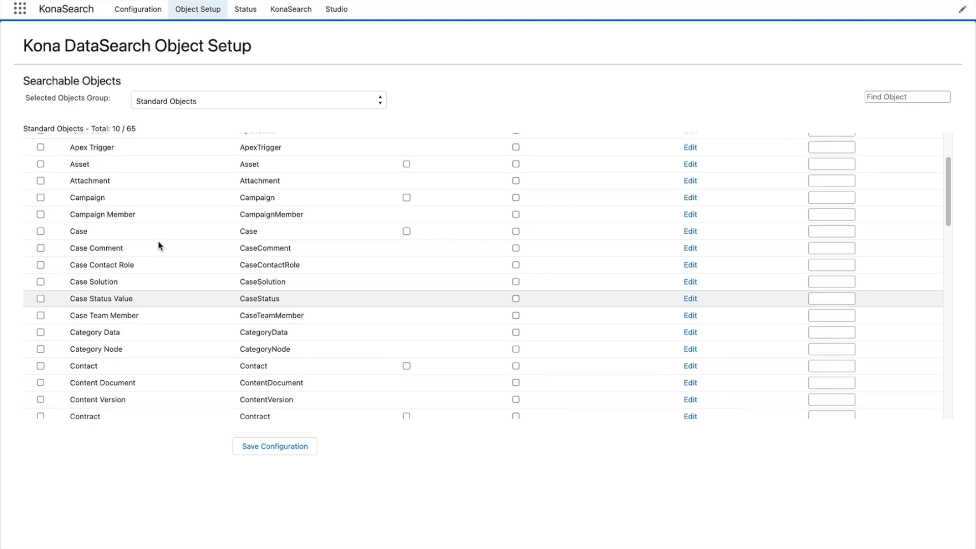
left_click(40, 167)
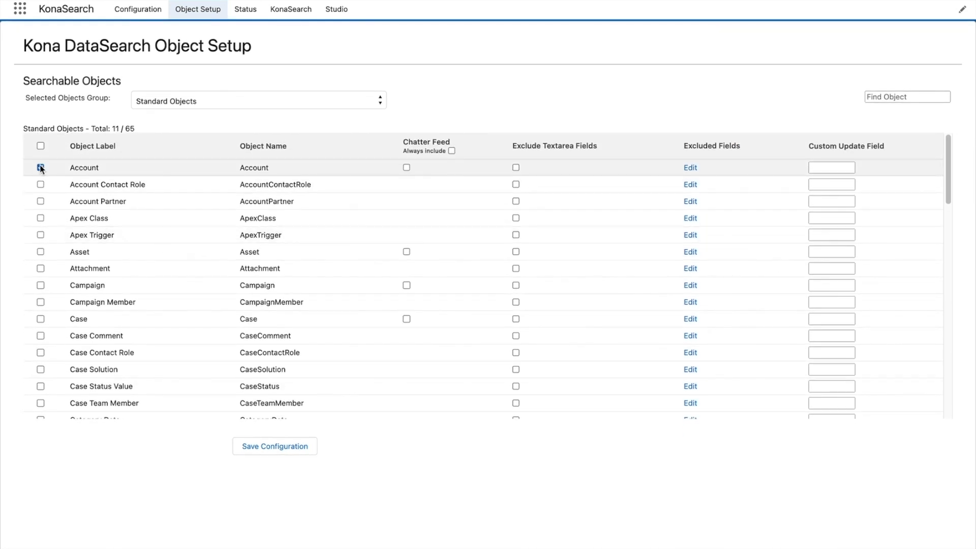
Add Contact, Product, Content Version and Content Document to the searchable standard objects and save the object configuration
scroll(127, 270, "down", 4)
left_click(40, 277)
scroll(132, 265, "down", 5)
scroll(131, 305, "down", 8)
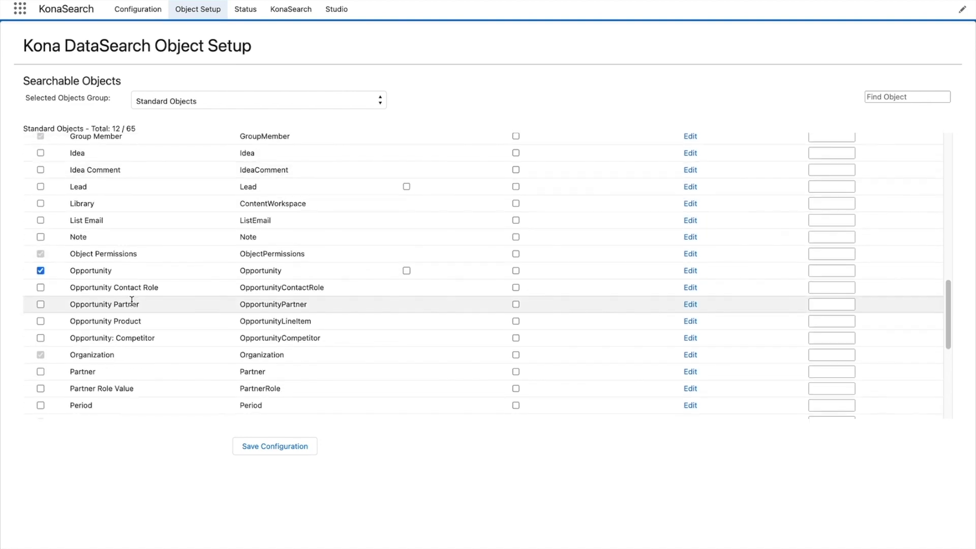
left_click(40, 339)
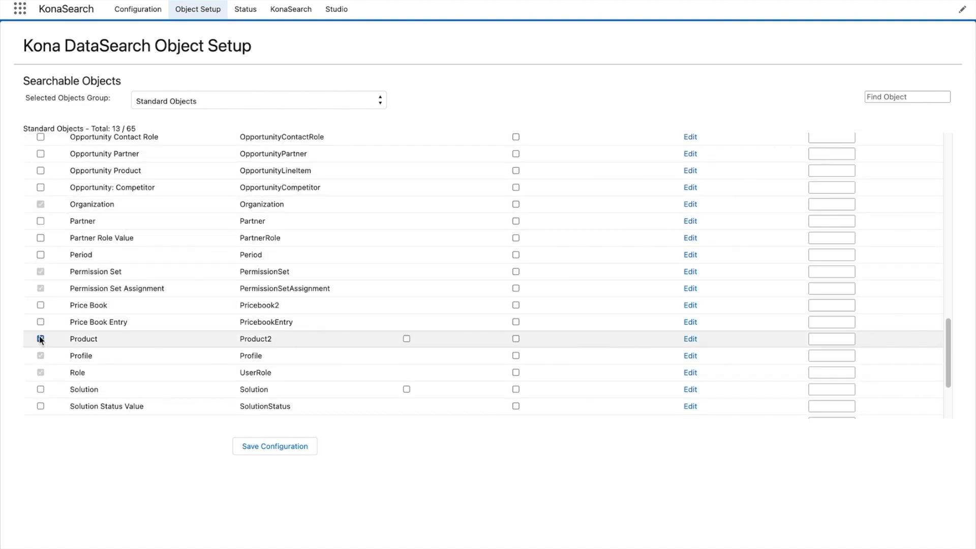
scroll(109, 280, "up", 12)
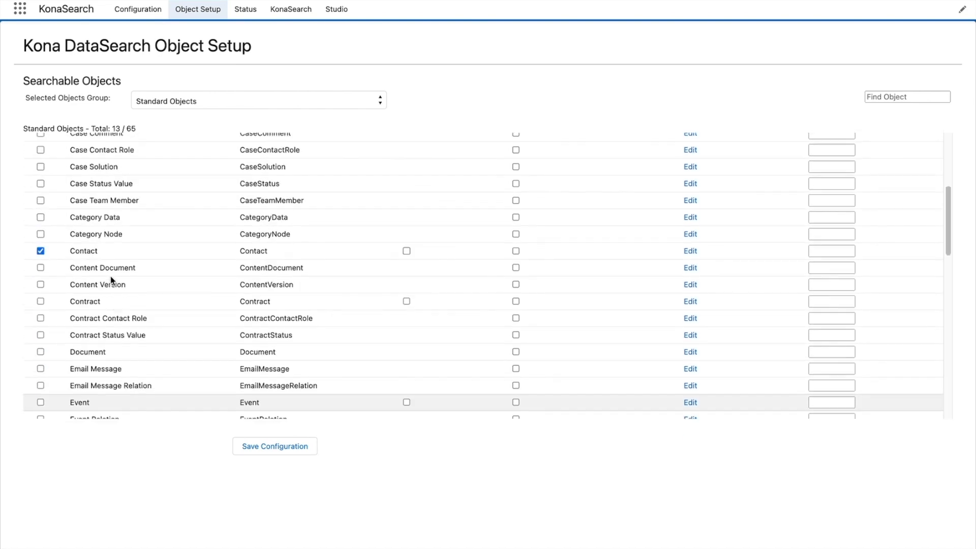
left_click(40, 284)
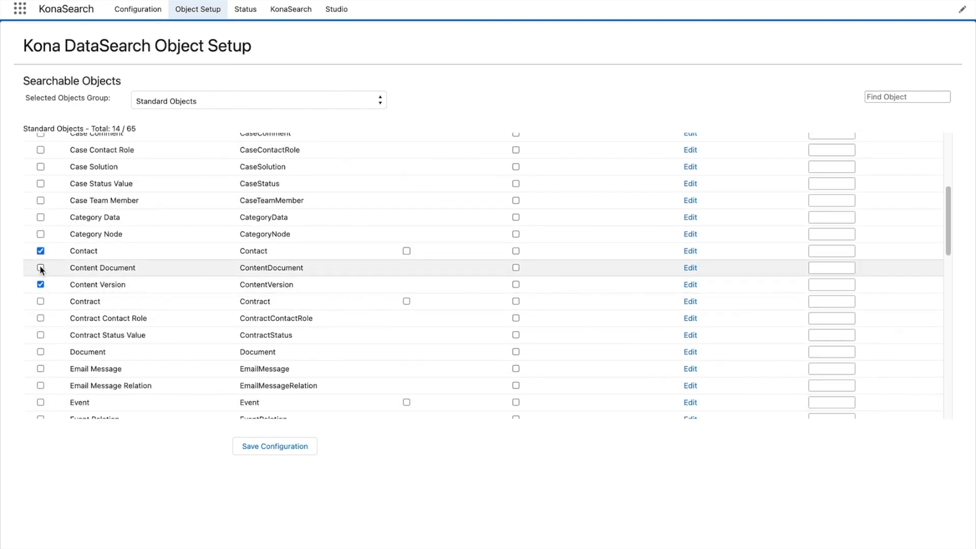
left_click(40, 268)
left_click(273, 446)
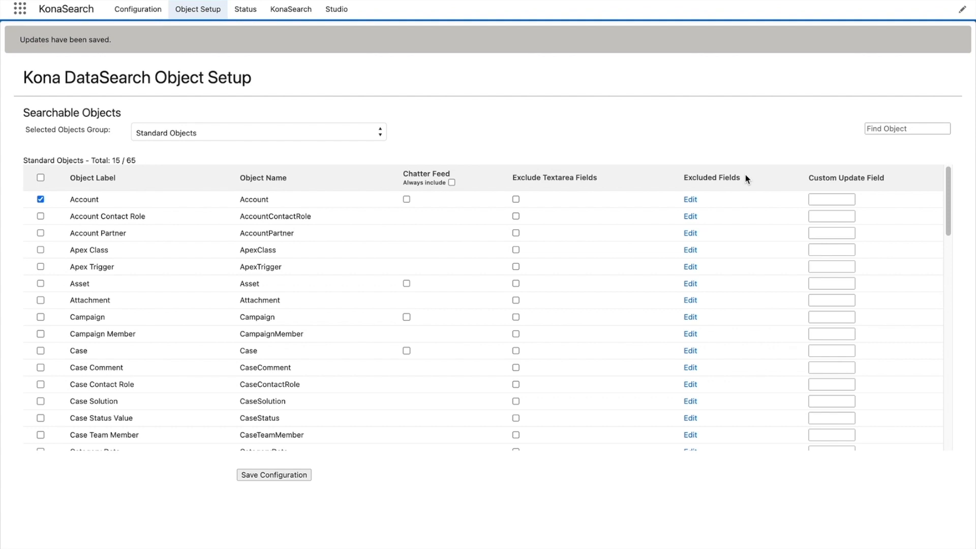
Try excluding the Billing Longitude field of the Account object from indexing, and return it to the available fields without saving
left_click(691, 200)
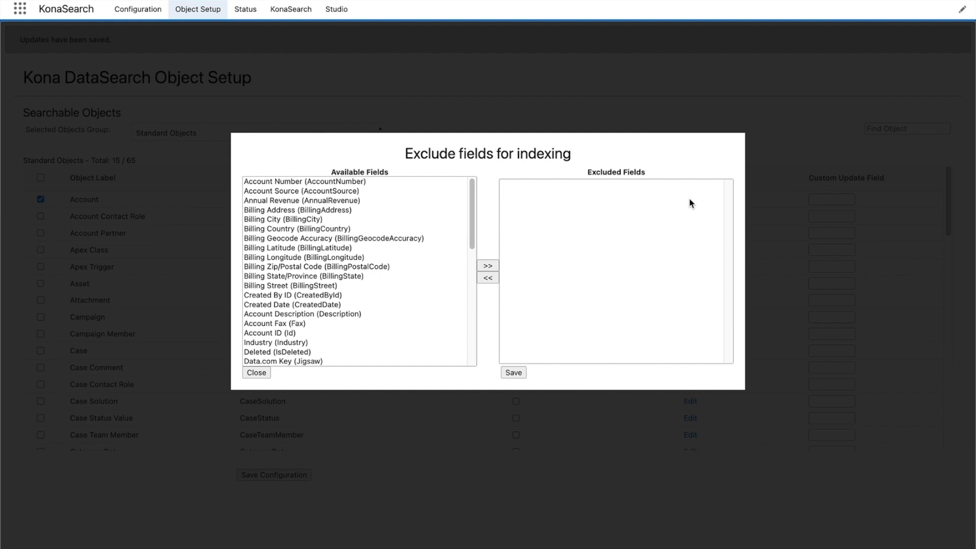
left_click(365, 257)
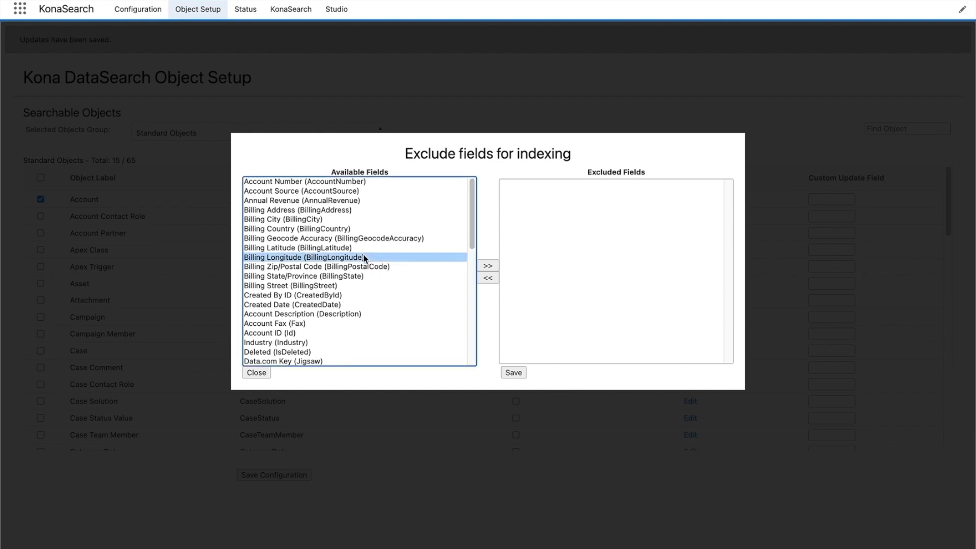
left_click(487, 265)
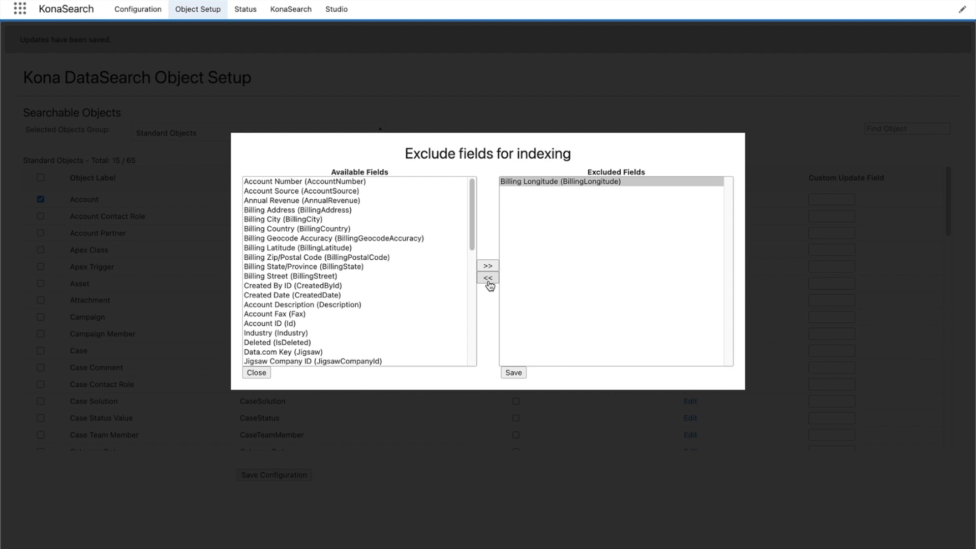
left_click(488, 279)
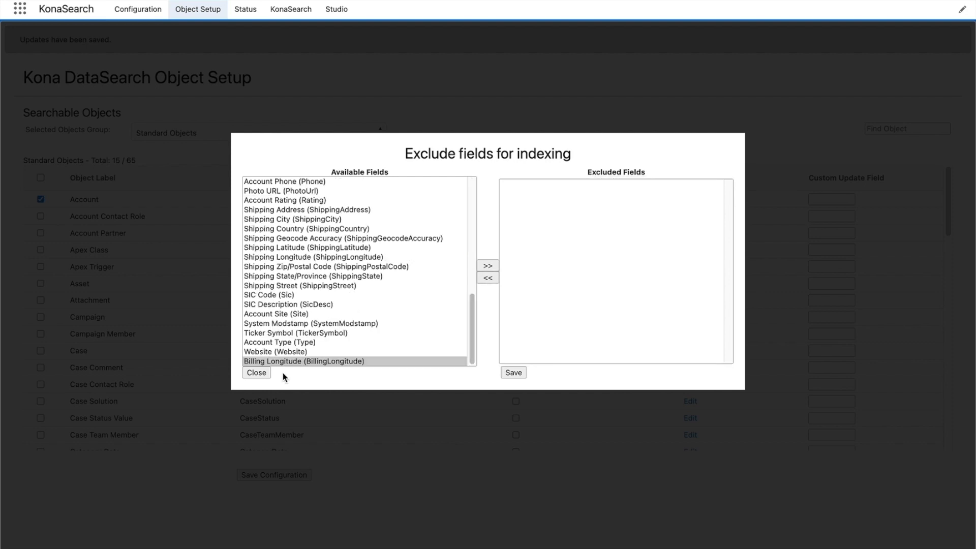
left_click(257, 374)
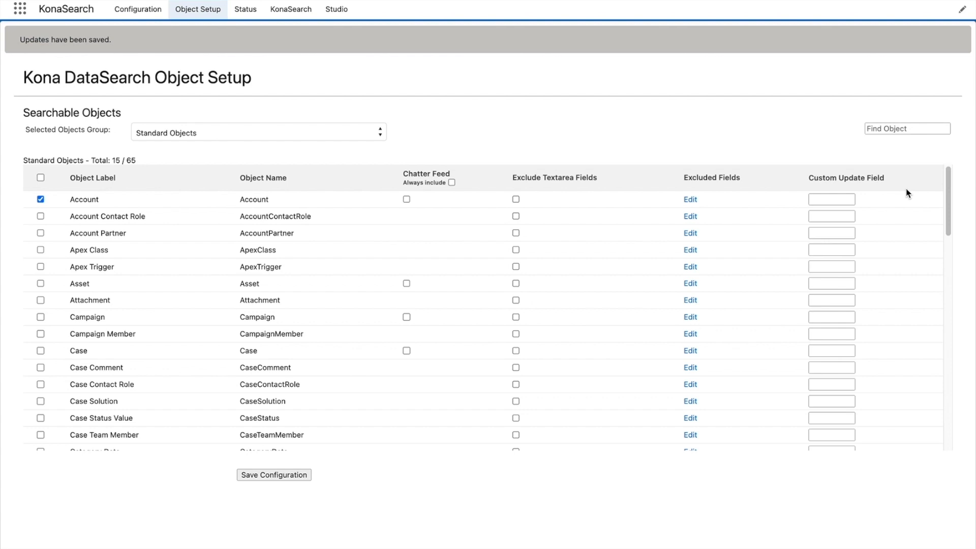
Upload all objects to the search index and turn on auto refresh for the upload status
left_click(246, 11)
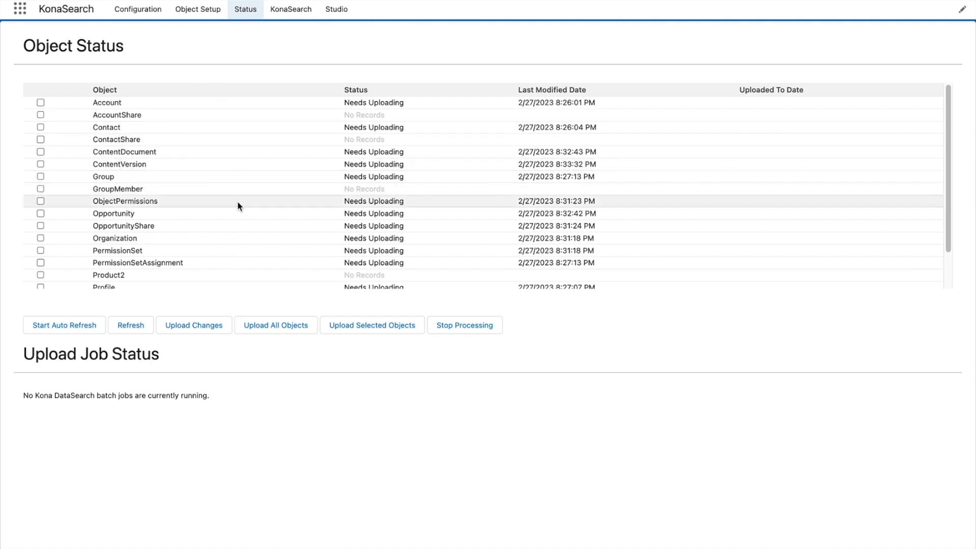
left_click(281, 326)
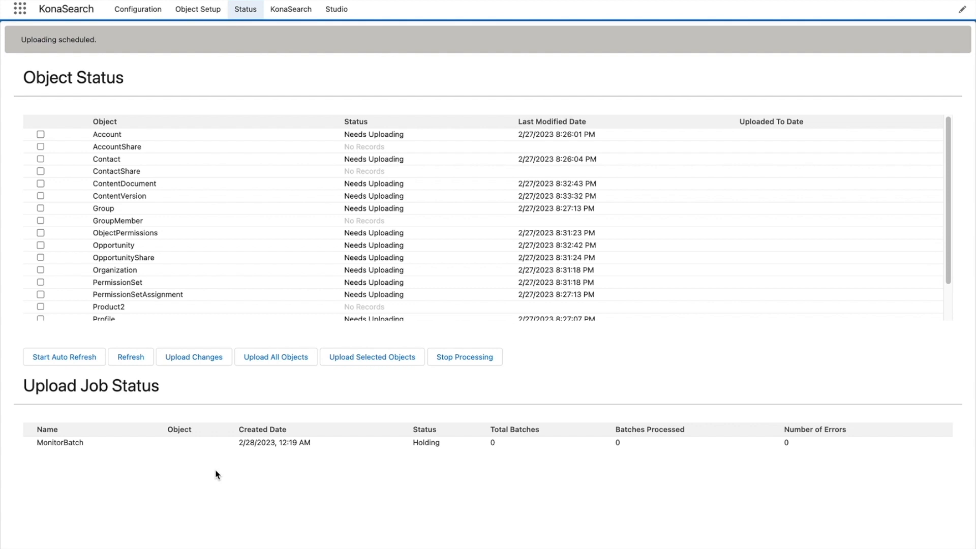
left_click(133, 357)
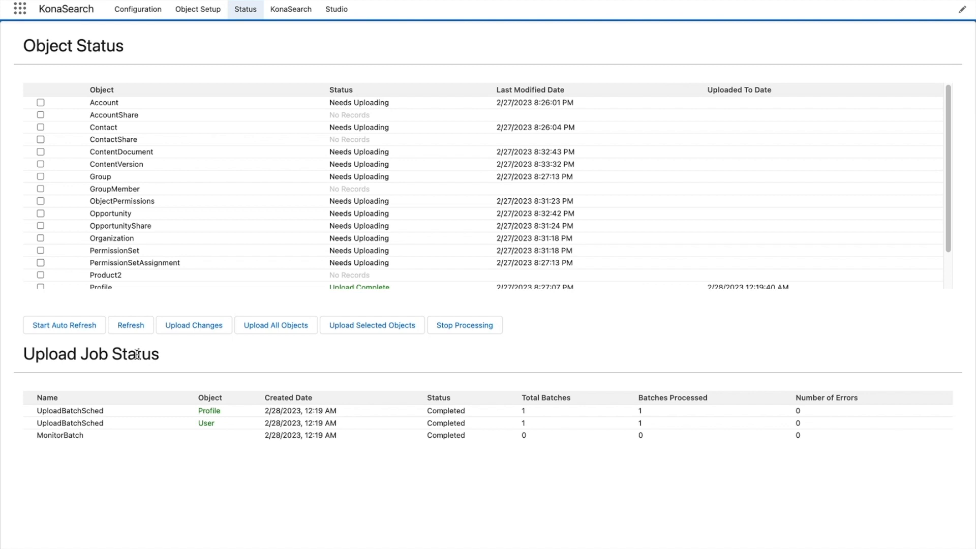
left_click(131, 325)
left_click(70, 330)
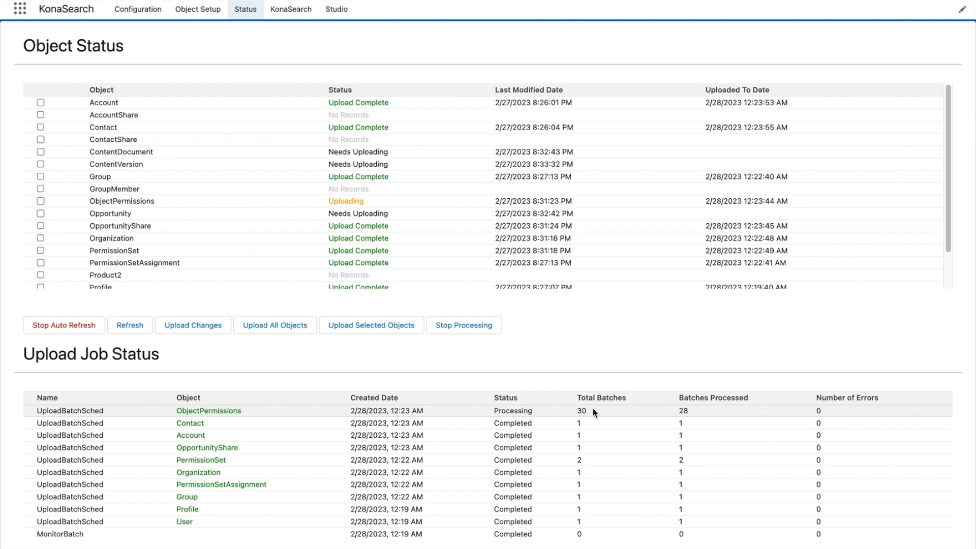
Set the index update frequency to 10 minutes and save the KonaSearch configuration
left_click(148, 16)
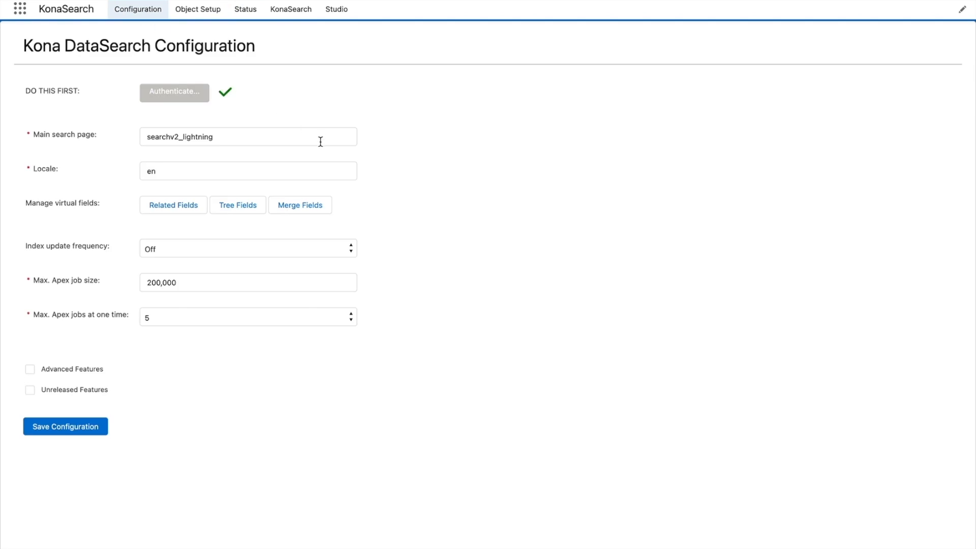
left_click(350, 249)
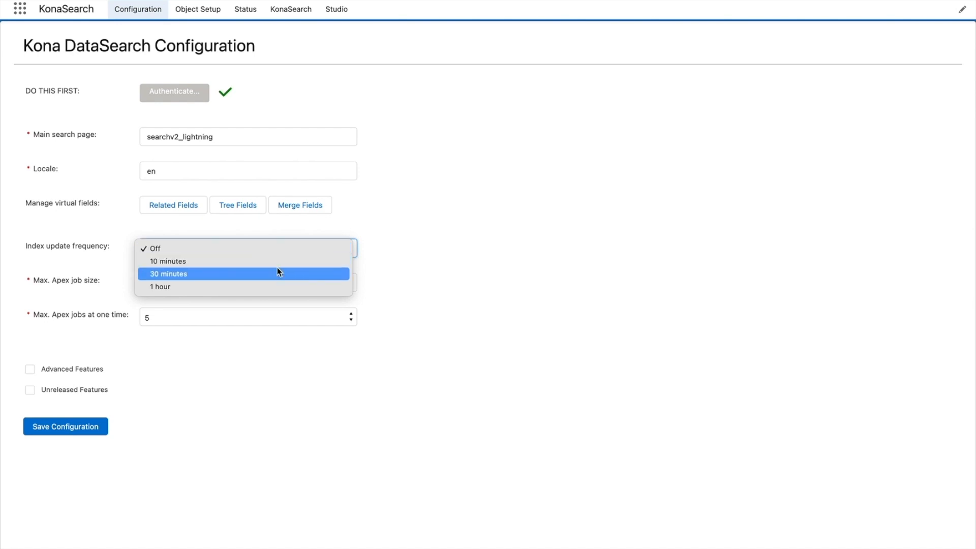
key("Escape")
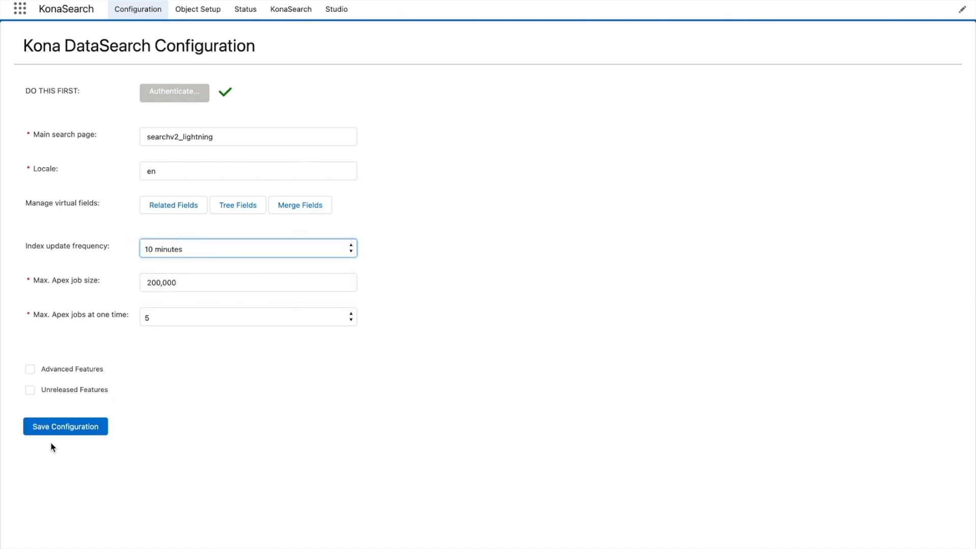
left_click(70, 430)
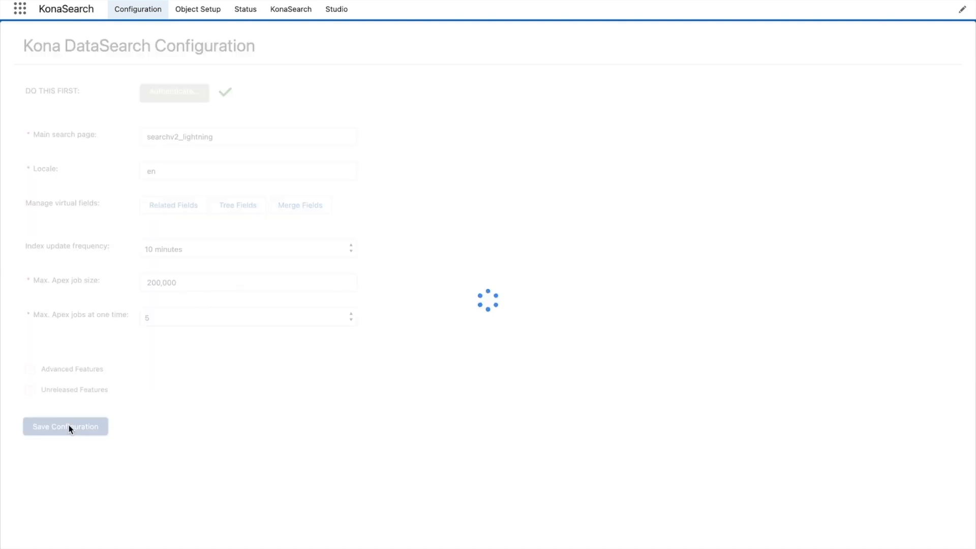